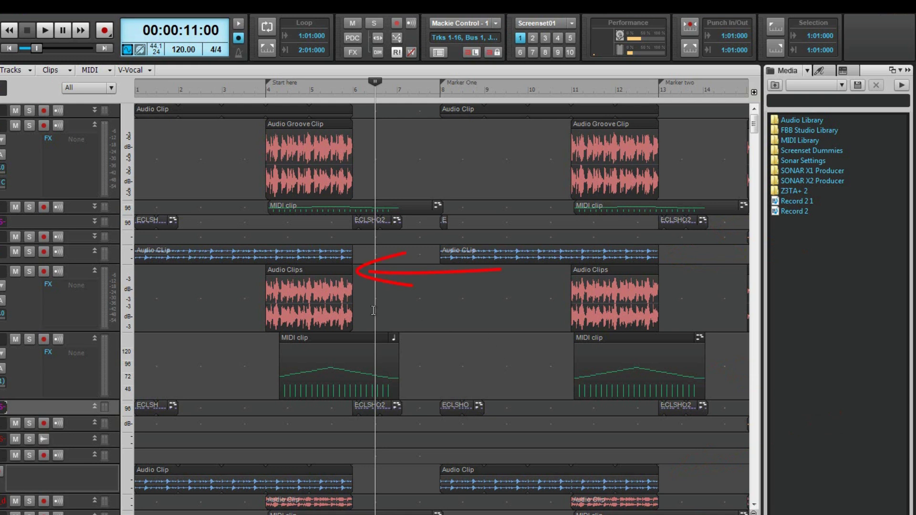
- Select the first 'Audio Clips' clip by its title bar in the Track view
click(303, 271)
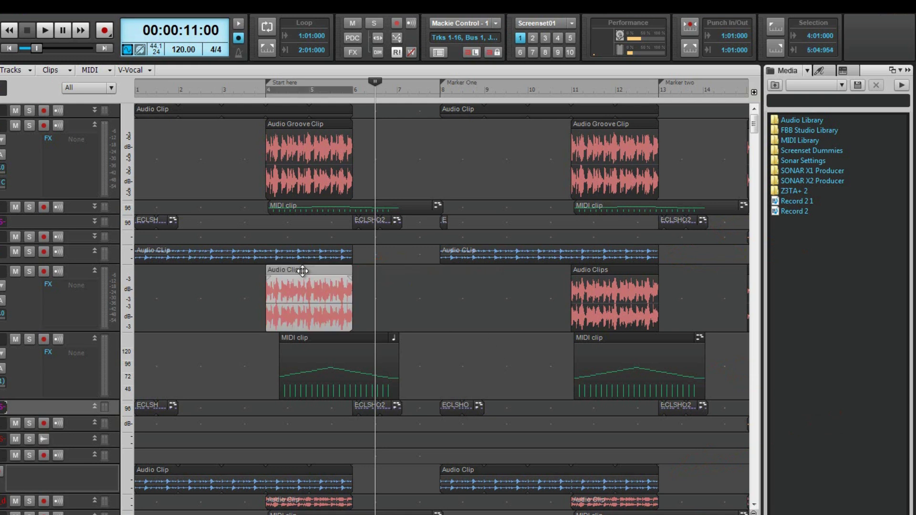
- Move the Now time into the clip, select each Audio Clip in turn, then mark a partial range in Audio Clips
click(343, 307)
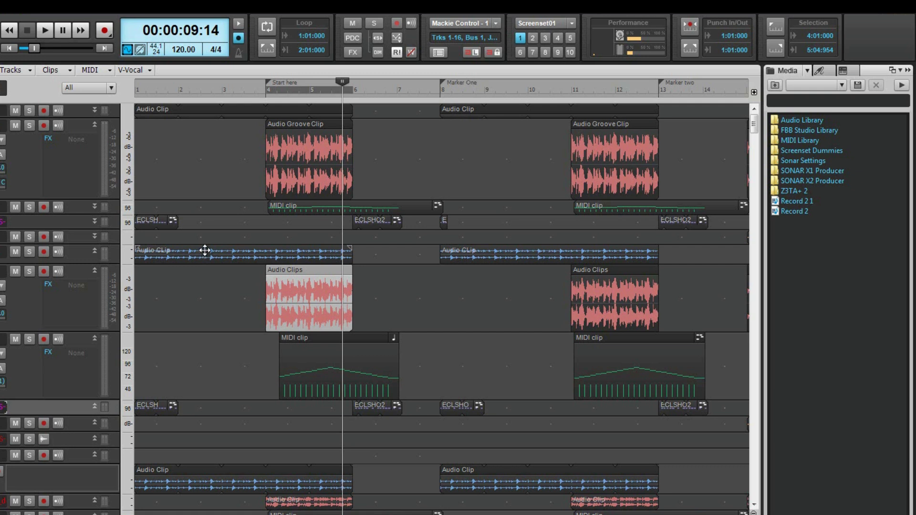
click(205, 251)
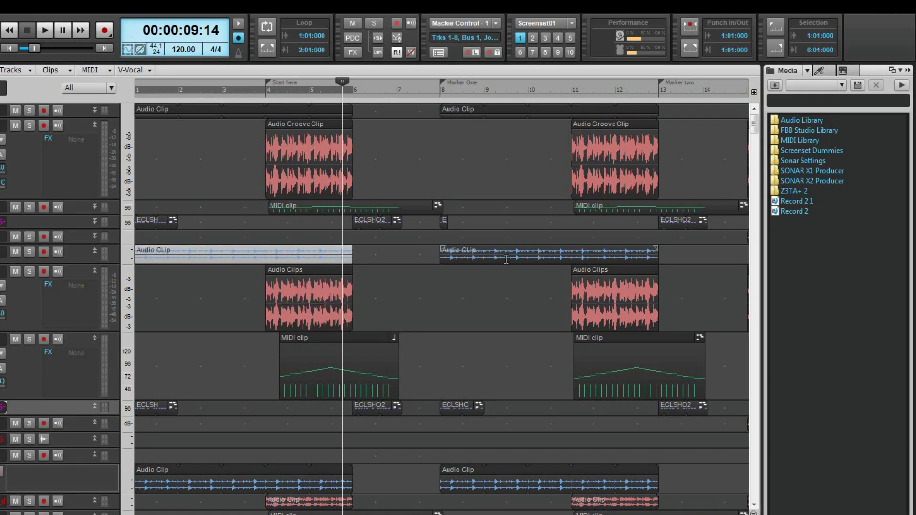
click(506, 259)
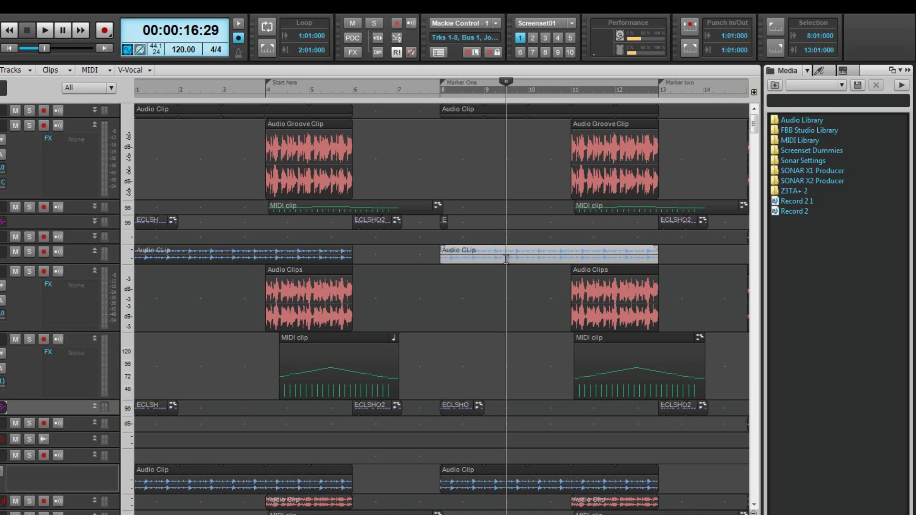
drag(297, 282, 331, 282)
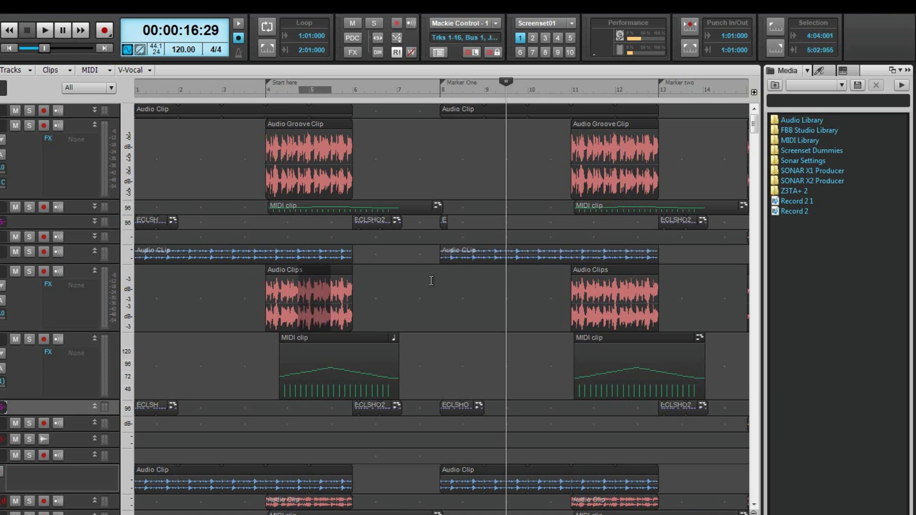
- Select a partial range, Ctrl-add the MIDI and Audio Clips clips, marquee-select, then select a range across tracks
drag(527, 261, 555, 261)
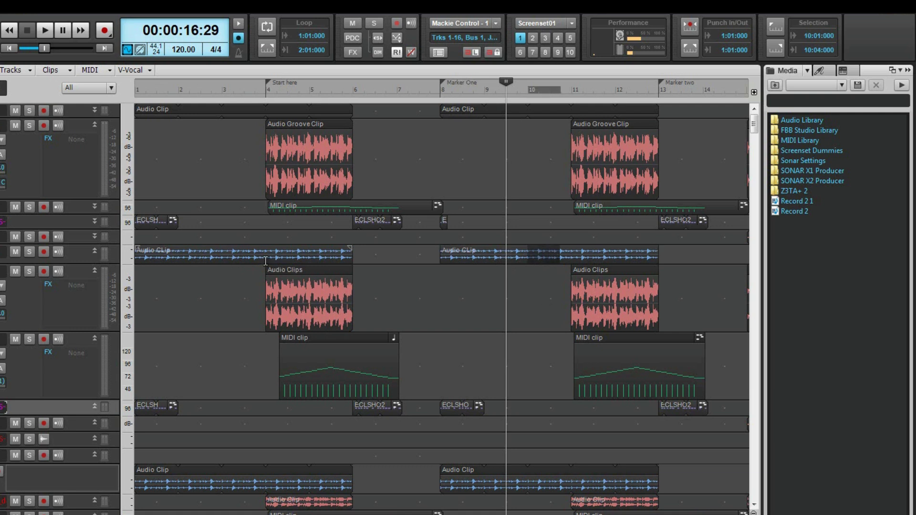
click(251, 249)
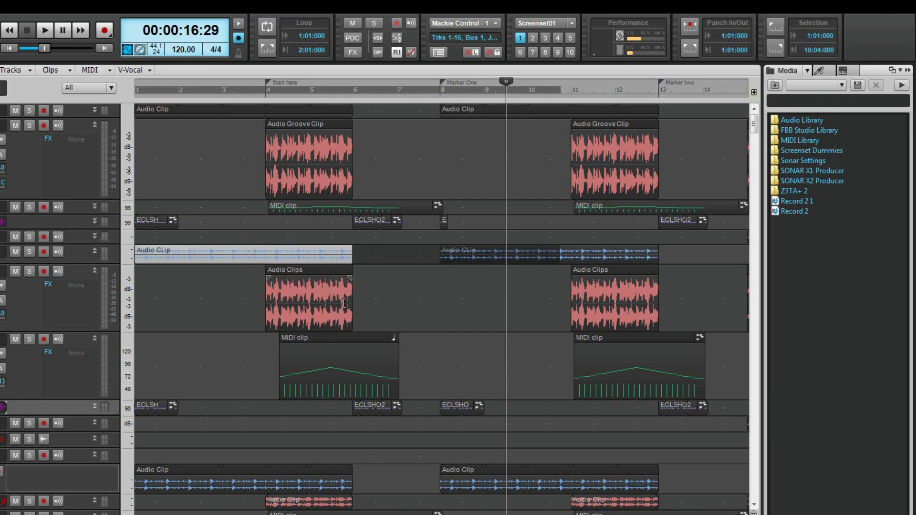
ctrl+click(363, 336)
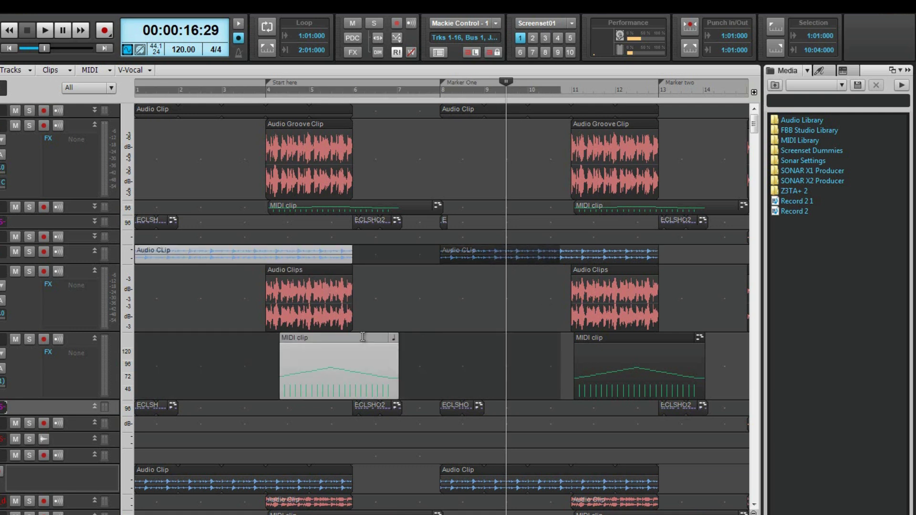
ctrl+click(609, 271)
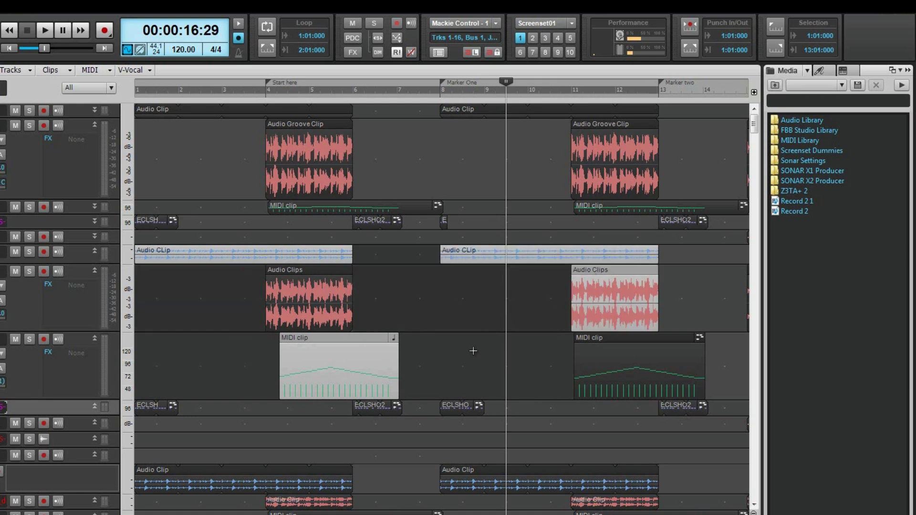
drag(473, 351, 394, 228)
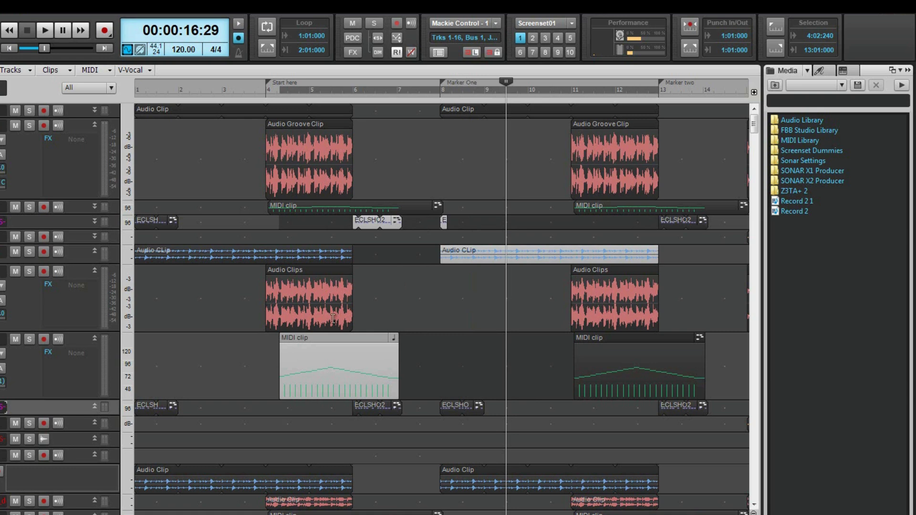
drag(297, 291, 403, 413)
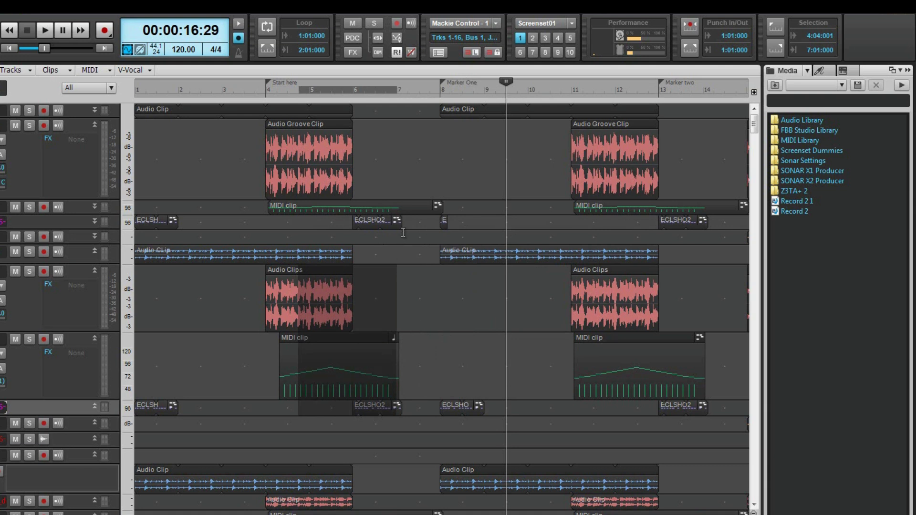
- Trim the ECLSHO2 end and second Audio Clip start, then stretch Audio Clips to 238% and back to 100%
mouse_move(399, 223)
mouse_down()
mouse_move(382, 224)
mouse_move(400, 221)
mouse_up()
mouse_move(443, 261)
mouse_down()
mouse_move(471, 258)
mouse_move(444, 258)
mouse_up()
drag(352, 299, 330, 301)
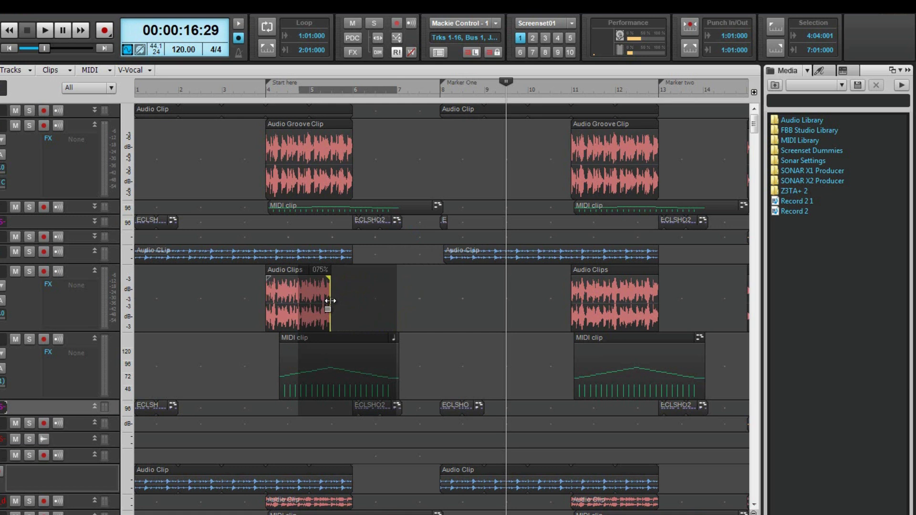
drag(330, 300, 352, 296)
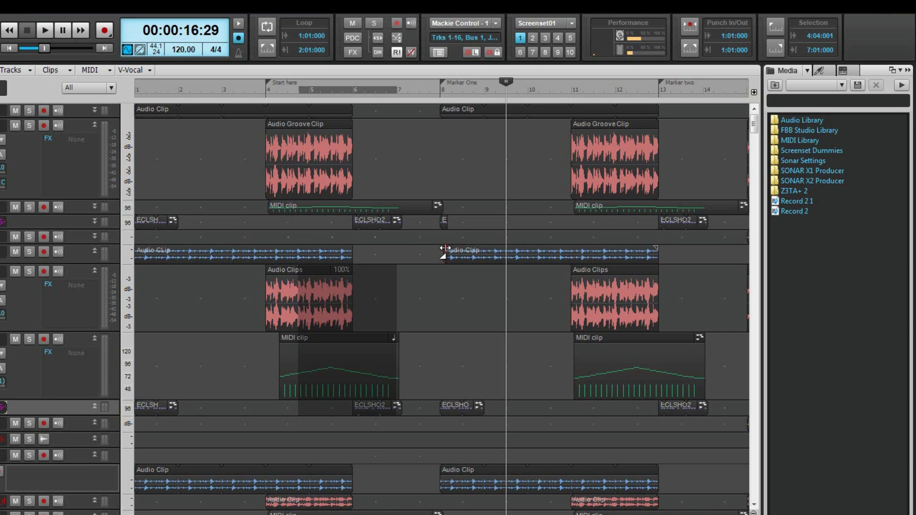
- Try a fade-in and fade-out on the second Audio Clip, remove both, then fade in the Audio Clips start
drag(445, 248, 521, 249)
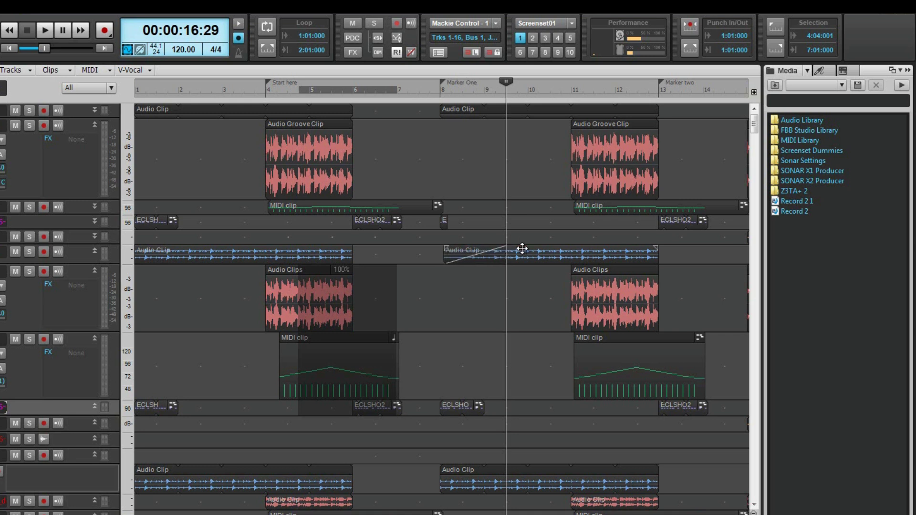
drag(654, 247, 592, 249)
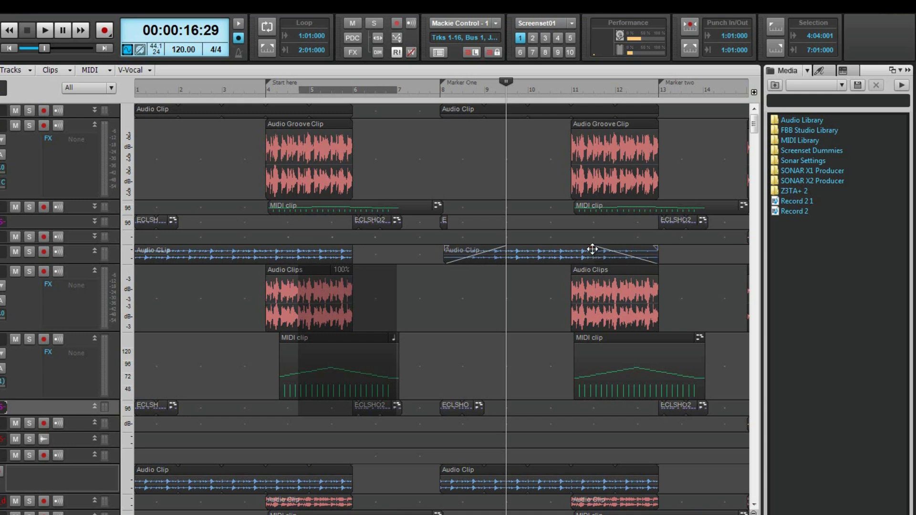
drag(595, 250, 653, 248)
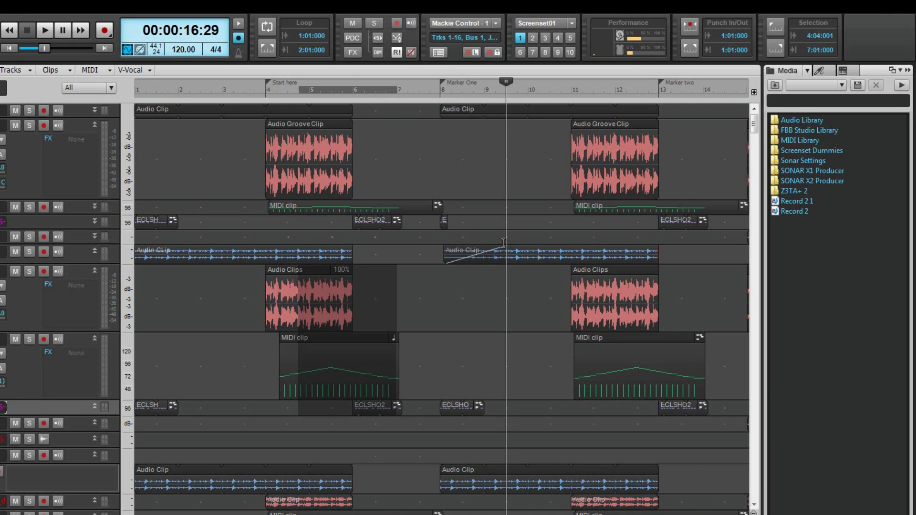
drag(503, 246, 445, 249)
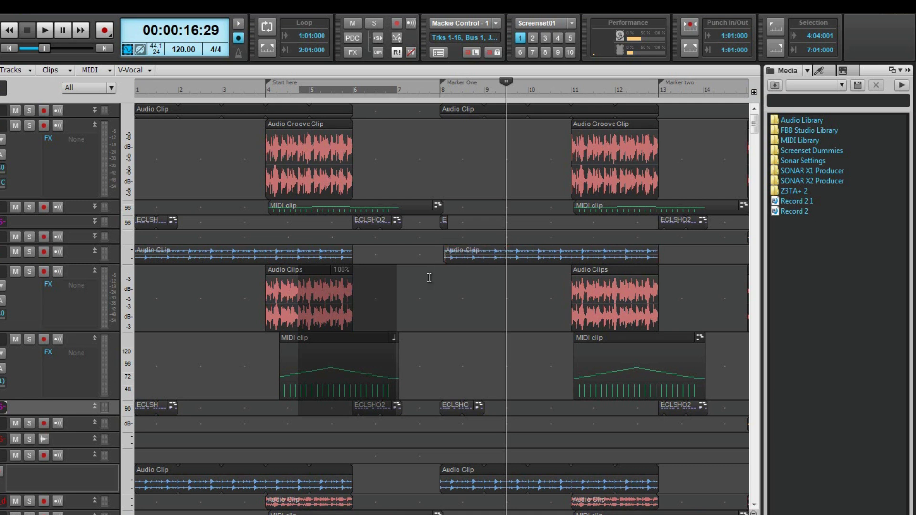
mouse_move(267, 277)
mouse_down()
mouse_move(301, 277)
mouse_move(262, 277)
mouse_up()
double_click(289, 308)
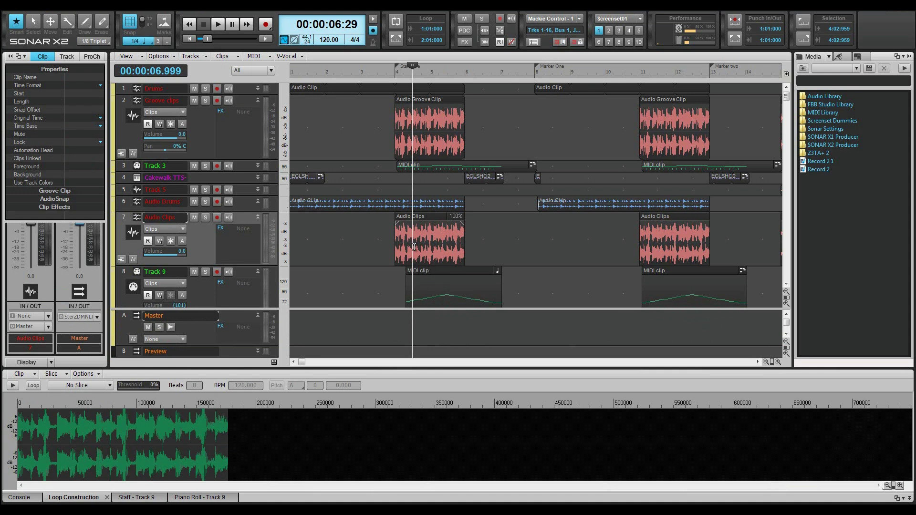
key(d)
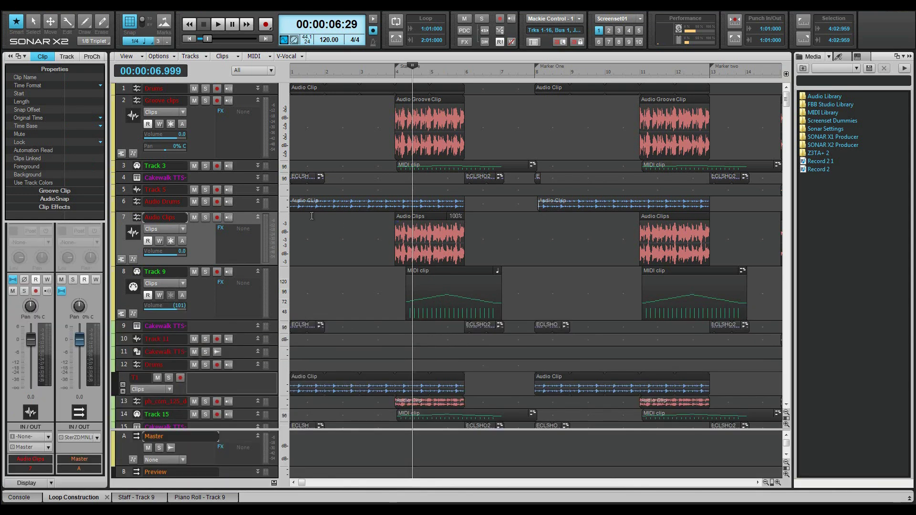
- Check the Double-Click Audio Clips behavior, then put the Now time at 6:00 and list the Track 3 MIDI clip's editors
click(175, 56)
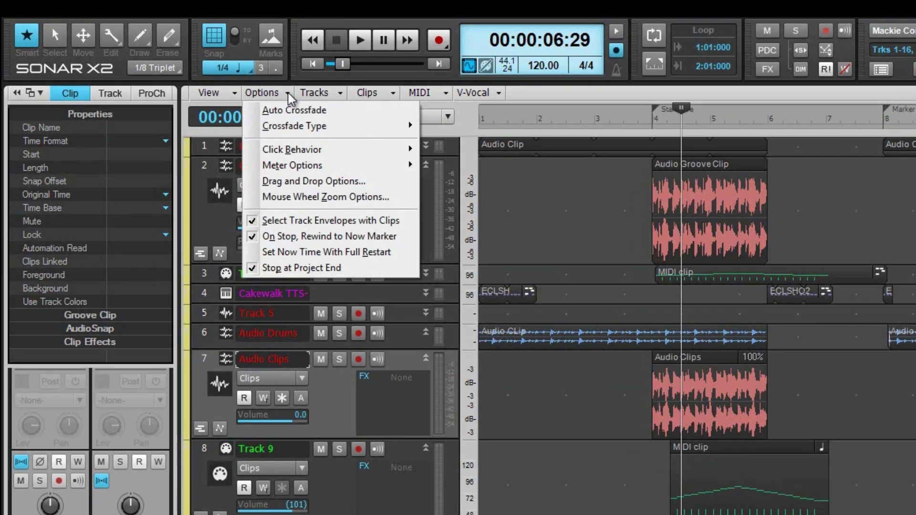
mouse_move(314, 151)
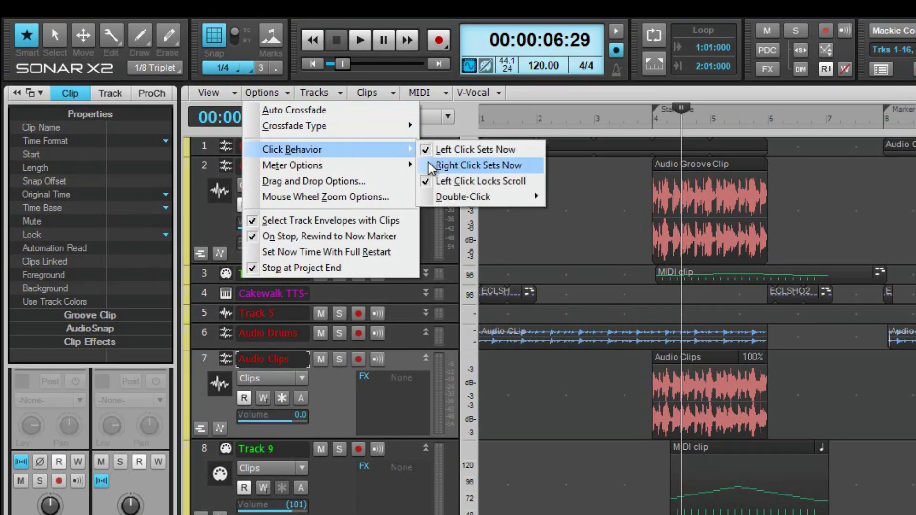
mouse_move(477, 198)
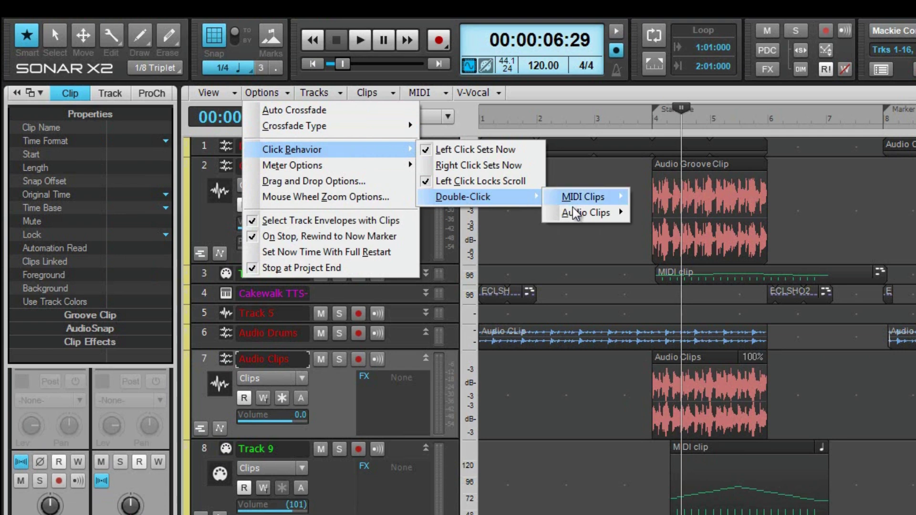
mouse_move(576, 214)
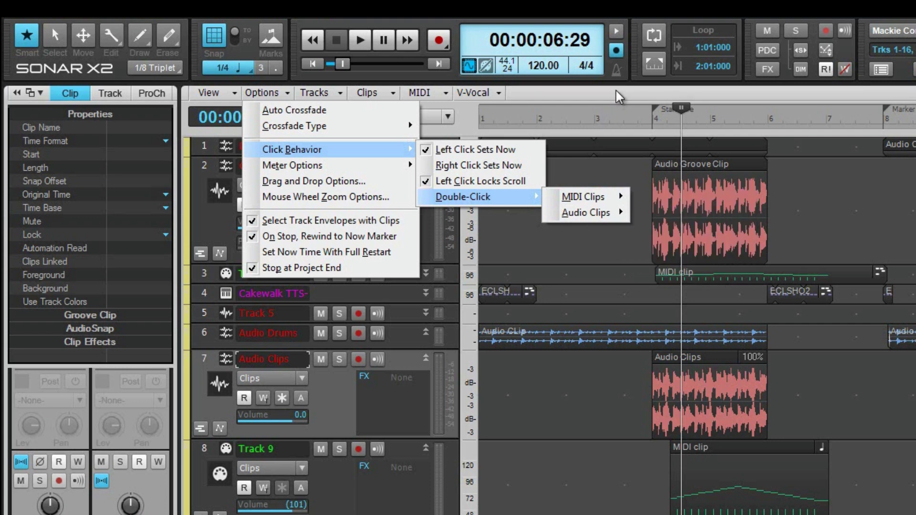
click(877, 273)
click(878, 272)
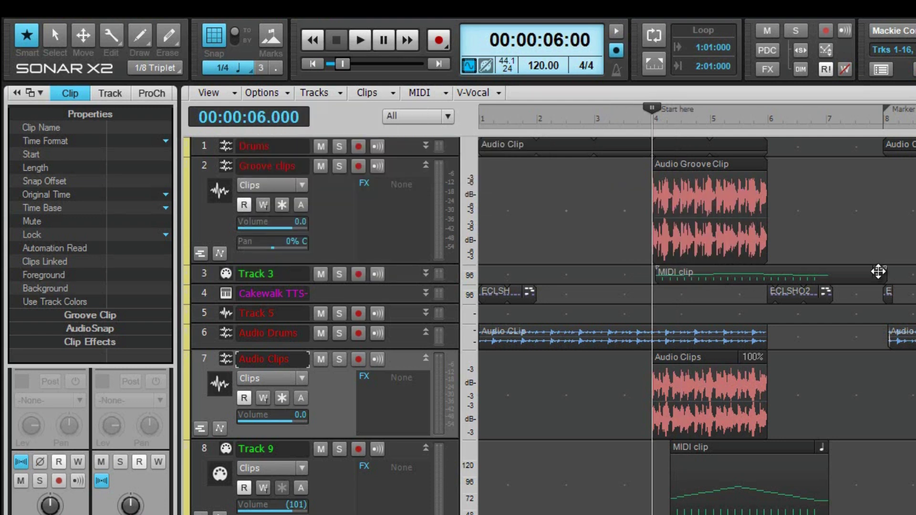
click(878, 271)
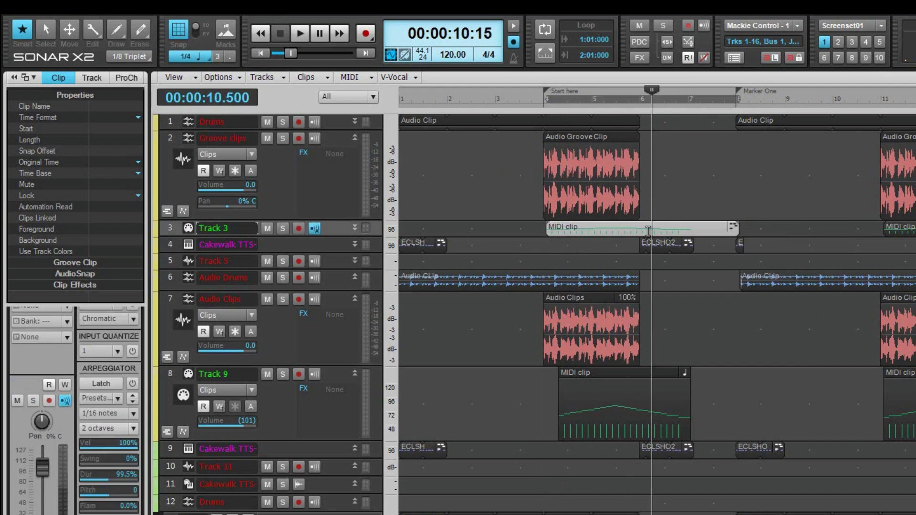
- Open the Track 3 MIDI clip in the Piano Roll, maximize it with Shift+D, then restore it
double_click(646, 228)
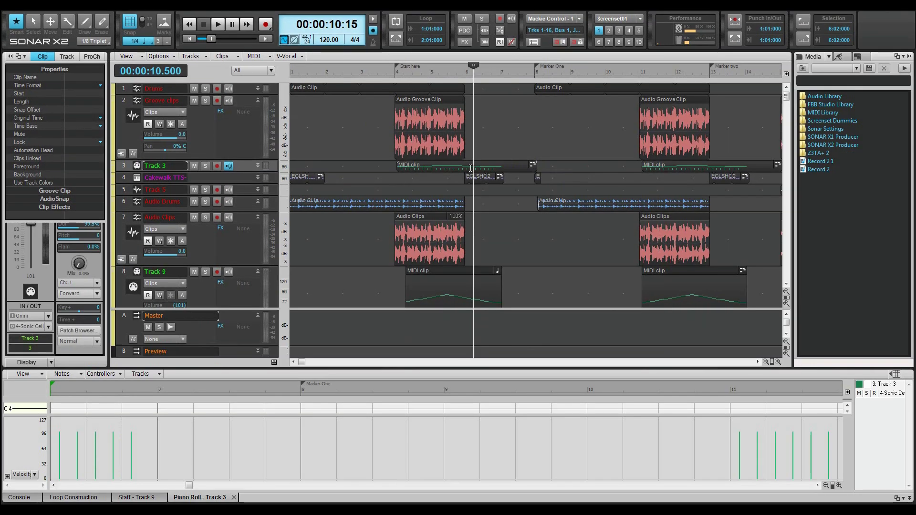
key(shift+d)
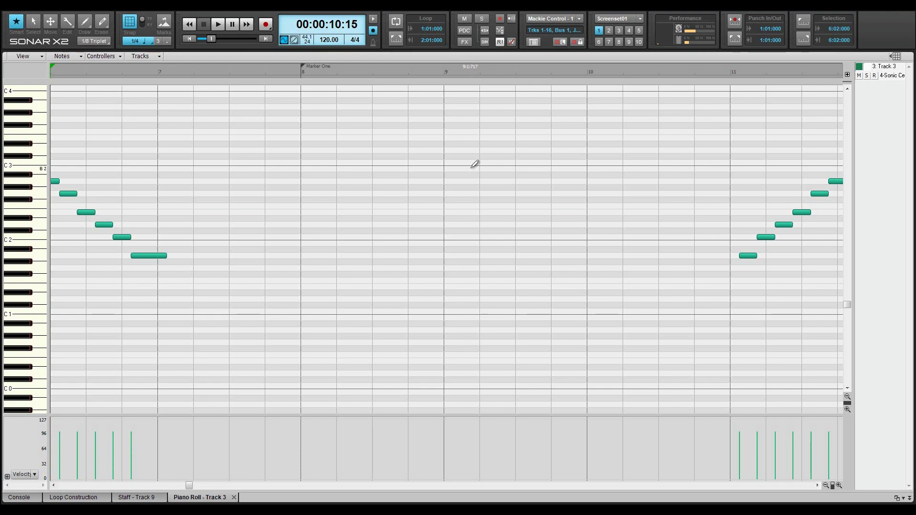
key(shift+d)
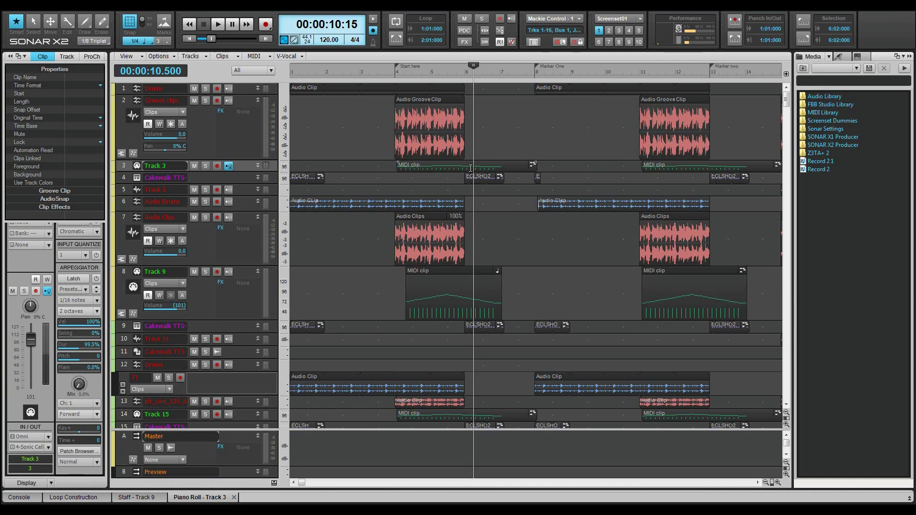
- Turn on Groove-Clip Looping for the track 7 Audio Clips clip, lengthen it to repeat, and shorten ECLSHO2
click(433, 216)
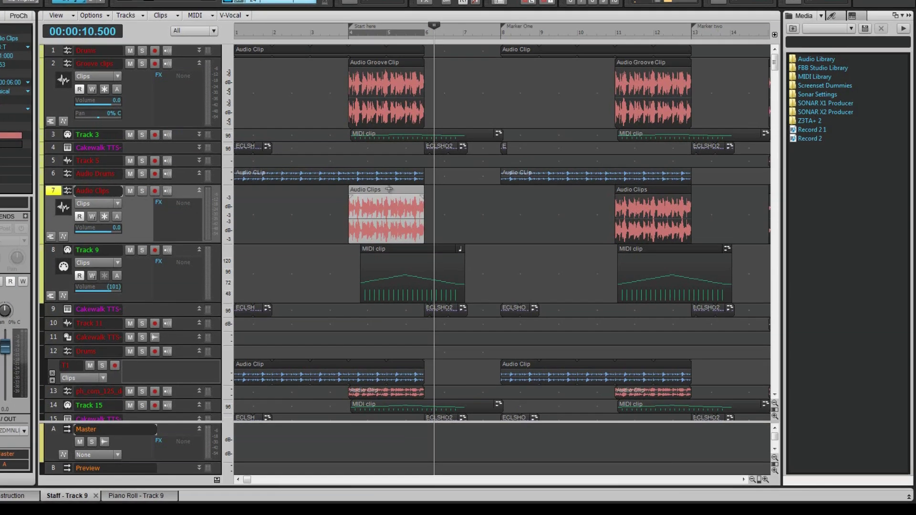
right_click(389, 189)
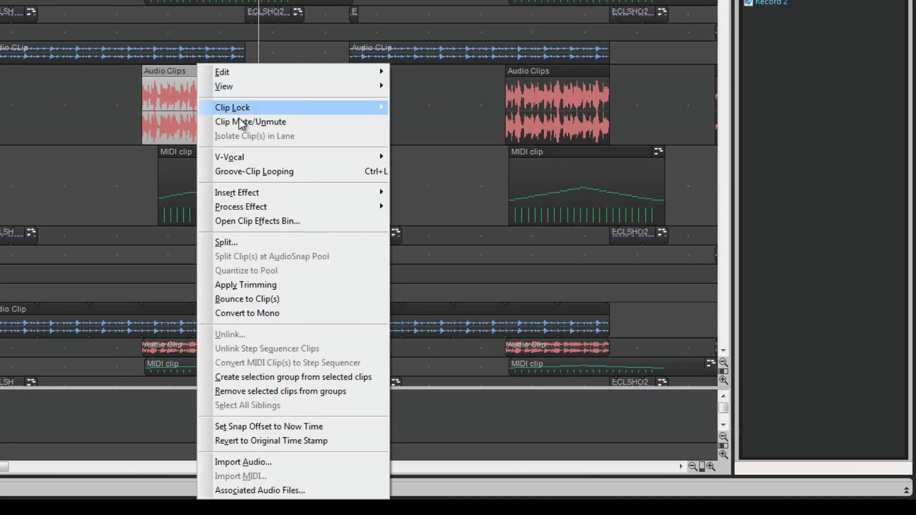
click(252, 171)
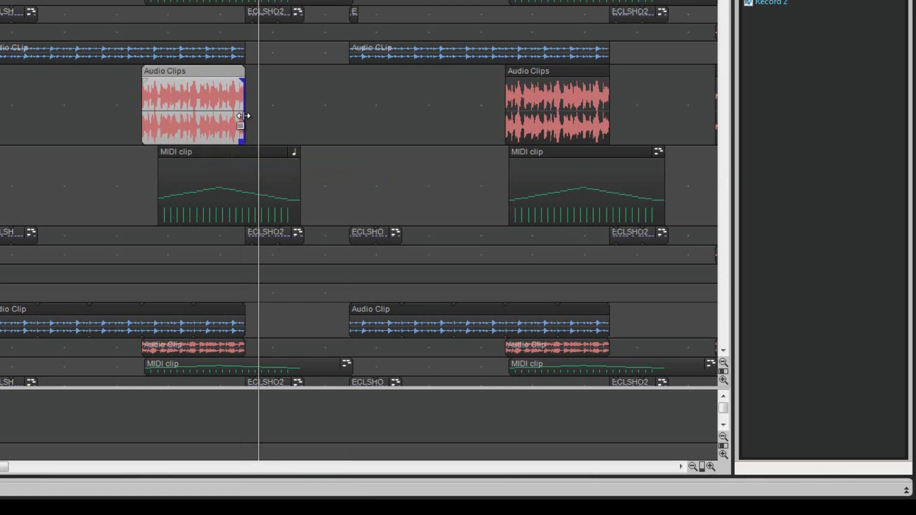
mouse_move(252, 111)
mouse_down()
mouse_move(424, 109)
mouse_move(246, 114)
mouse_up()
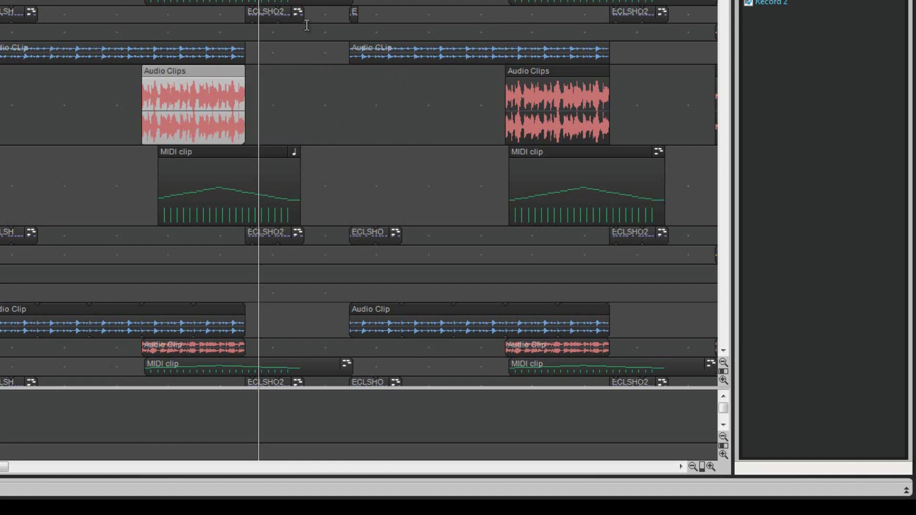
drag(320, 15, 297, 16)
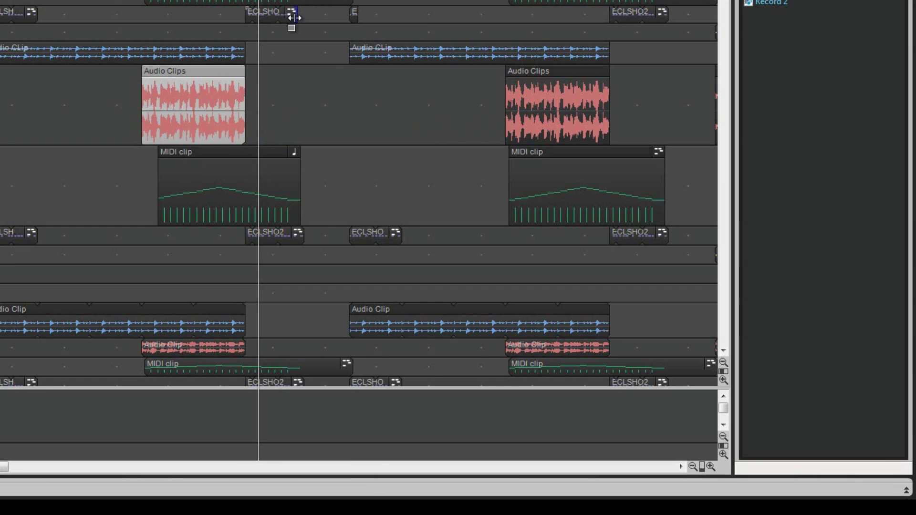